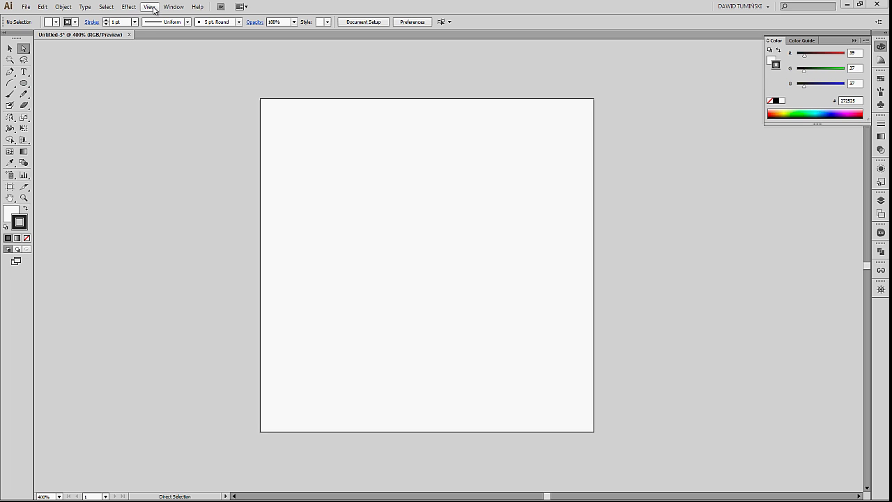
# Confirm smart guides are on and set the first Pen anchor with vertical handles
pyautogui.click(152, 7)
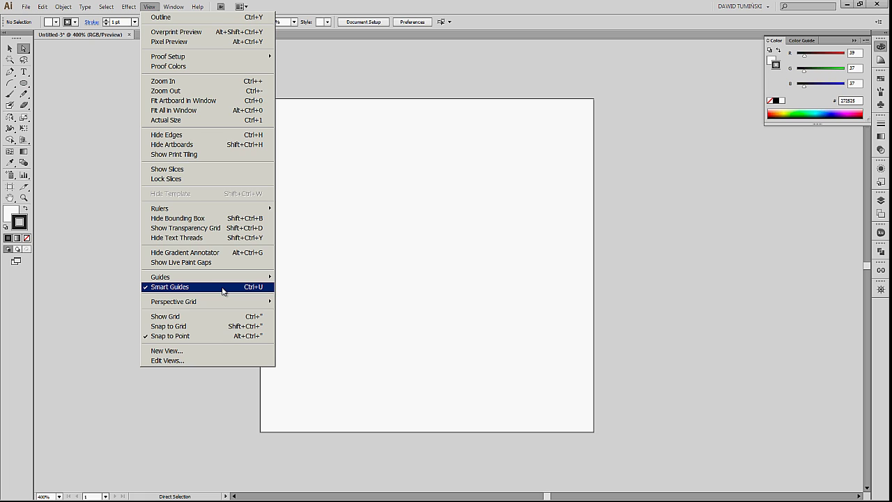
pyautogui.click(364, 246)
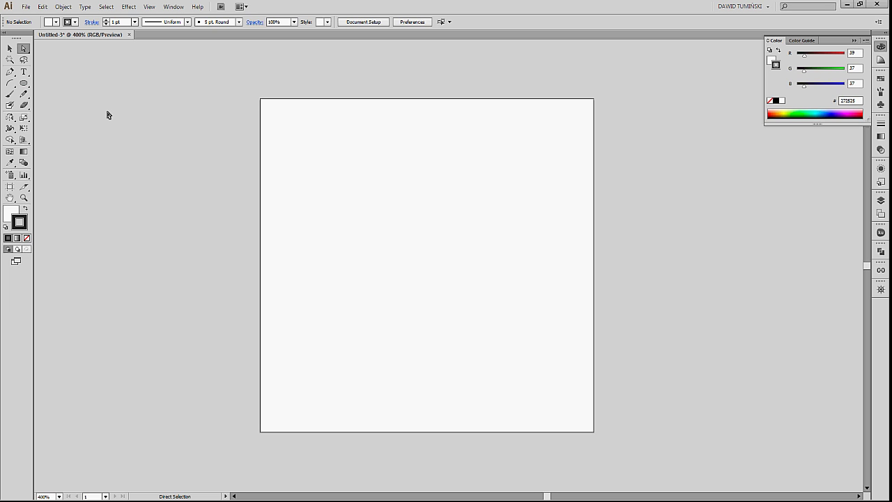
pyautogui.press('p')
pyautogui.click(499, 240)
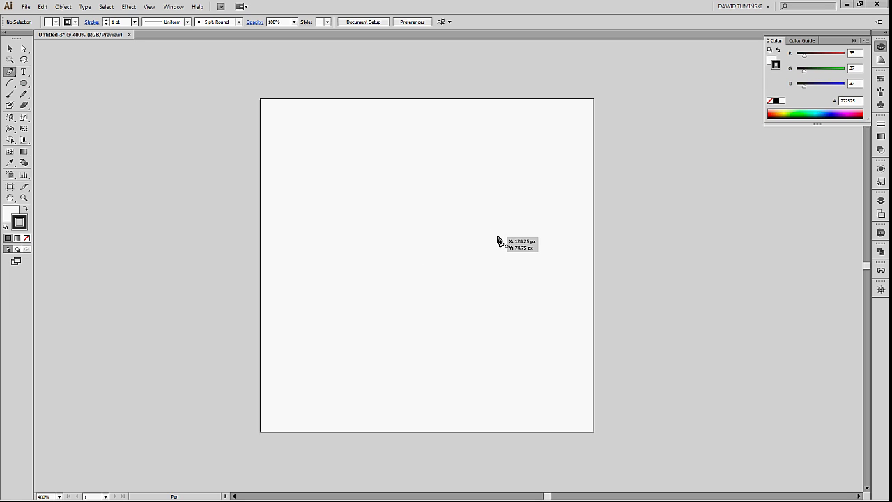
pyautogui.moveTo(499, 240); pyautogui.dragTo(504, 187)
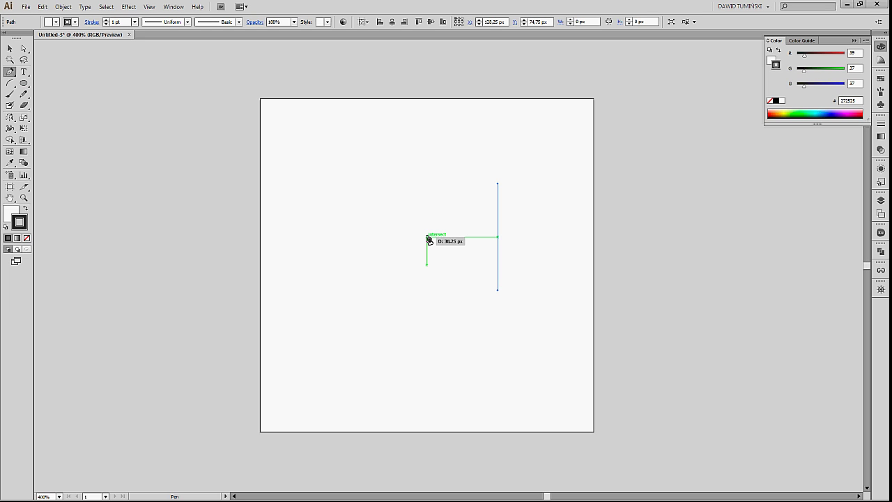
# Add a left anchor to round the arch, then curve down to the heart's bottom point
pyautogui.click(427, 237)
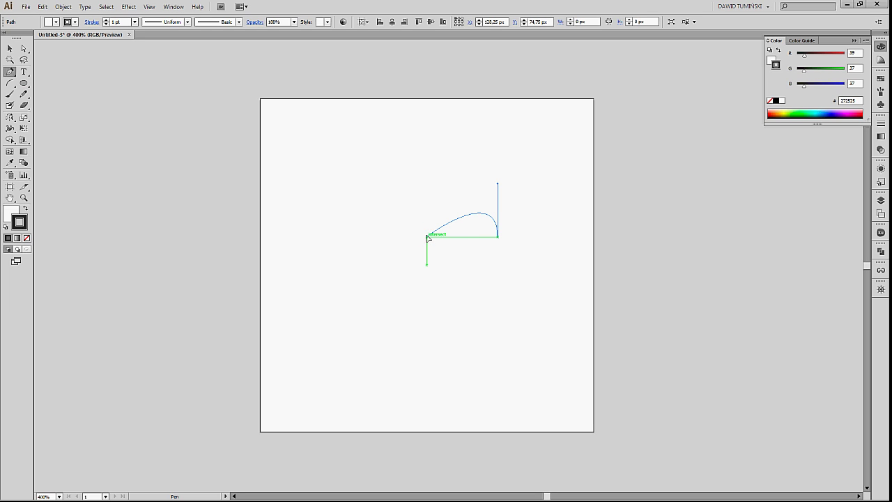
pyautogui.moveTo(428, 237); pyautogui.dragTo(427, 293)
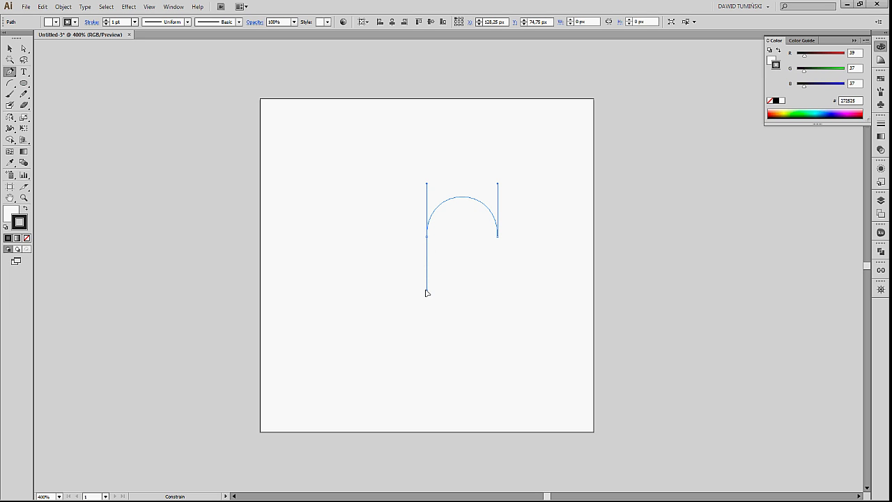
pyautogui.moveTo(427, 292); pyautogui.dragTo(501, 319)
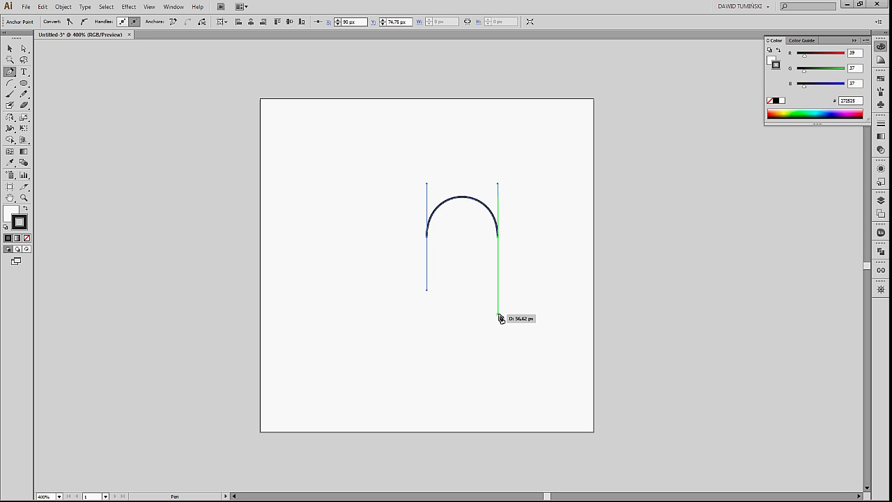
pyautogui.moveTo(500, 318); pyautogui.dragTo(499, 333)
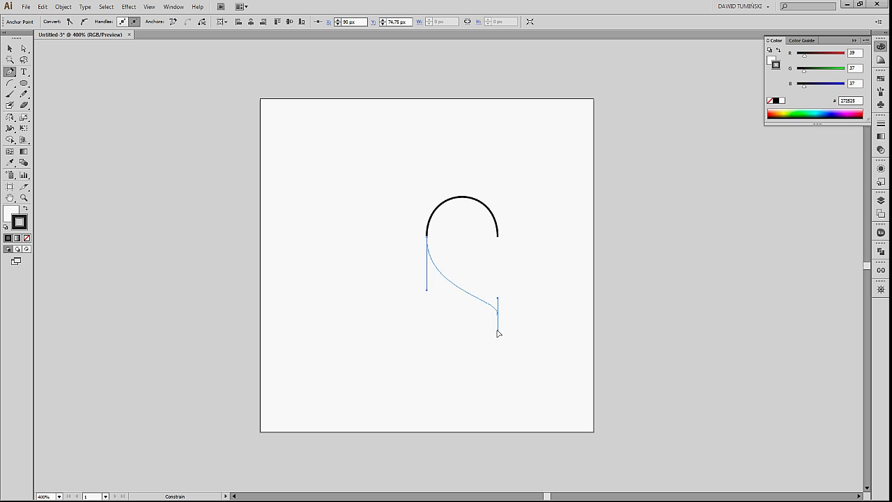
pyautogui.moveTo(498, 333); pyautogui.dragTo(498, 331)
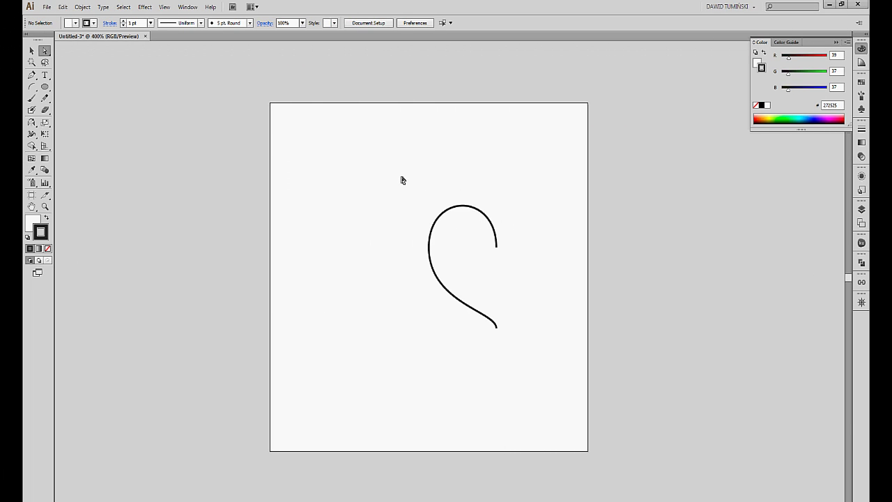
# Select the half-heart curve and drag it left toward the artboard centre
pyautogui.moveTo(402, 178); pyautogui.dragTo(528, 351)
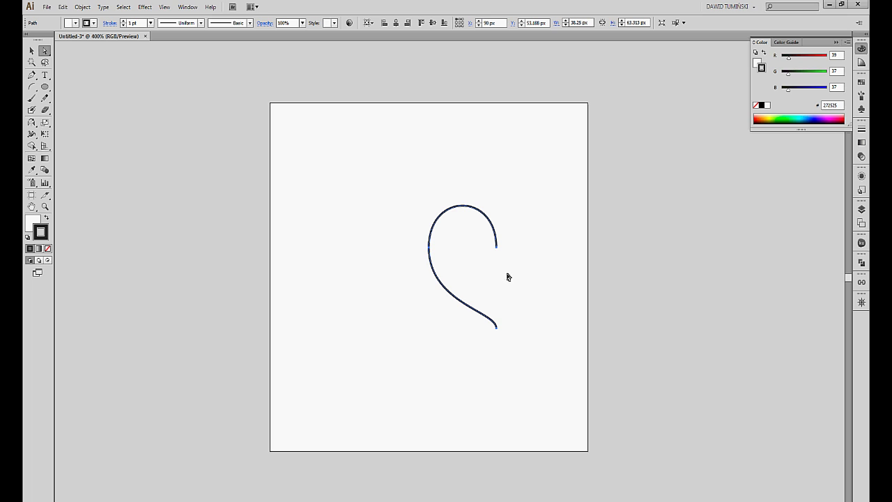
pyautogui.press('v')
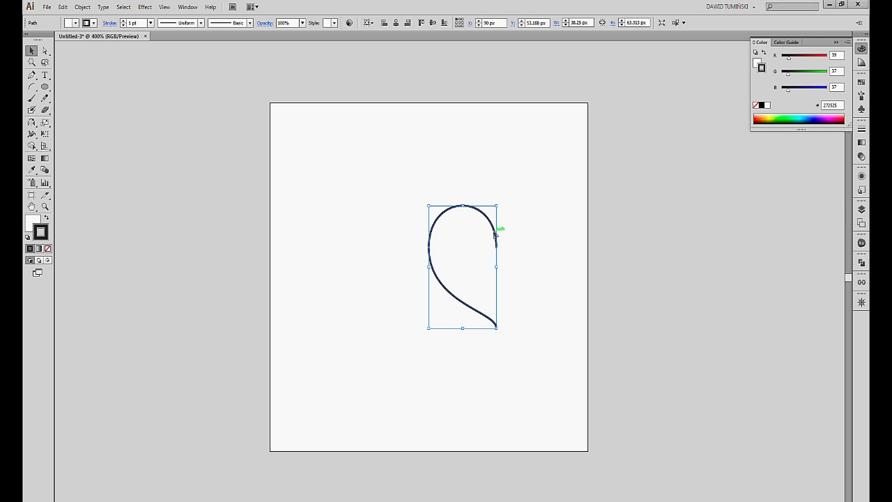
pyautogui.moveTo(494, 236); pyautogui.dragTo(403, 222)
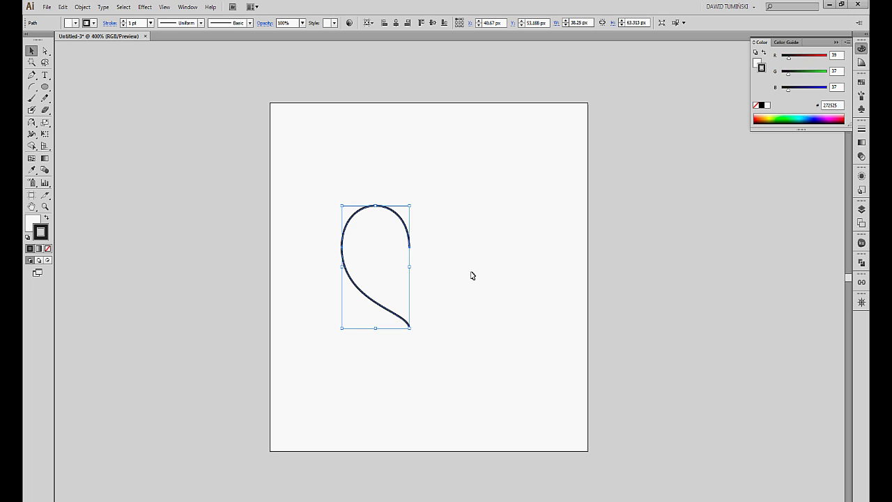
pyautogui.press('r')
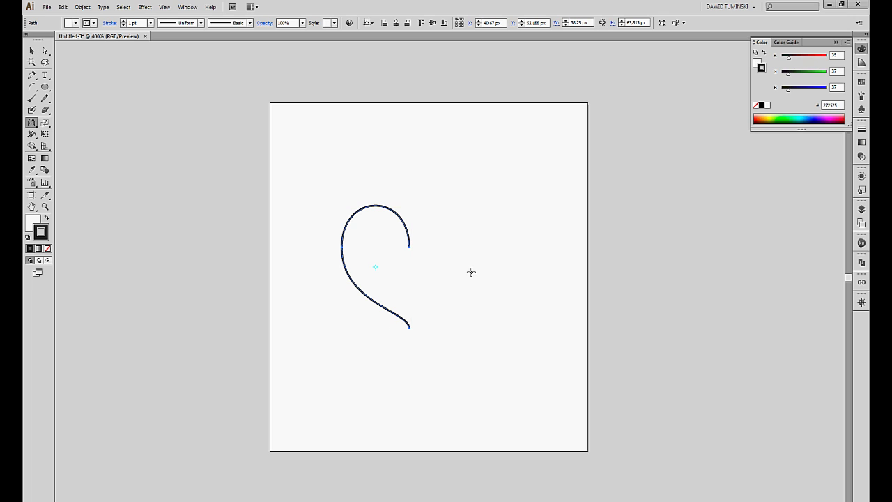
# Reflect a copy of the half-heart across the vertical axis from its inner top anchor
pyautogui.keyDown('alt'); pyautogui.click(409, 249); pyautogui.keyUp('alt')
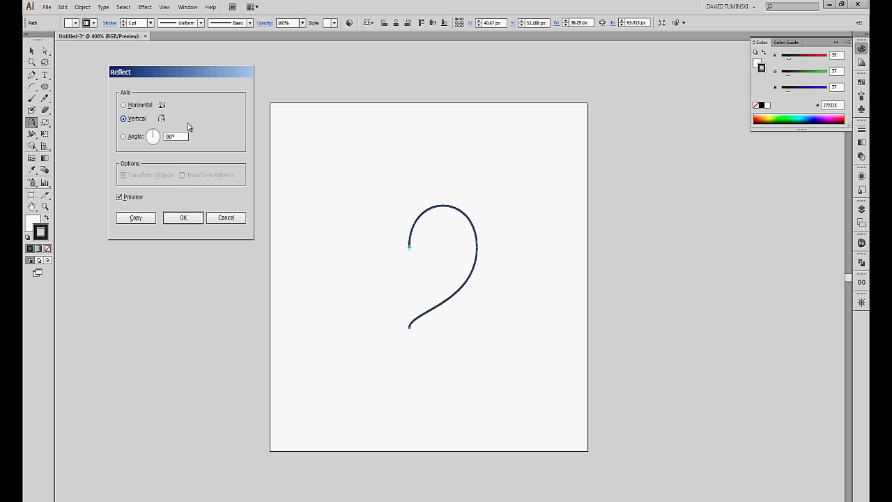
pyautogui.click(139, 108)
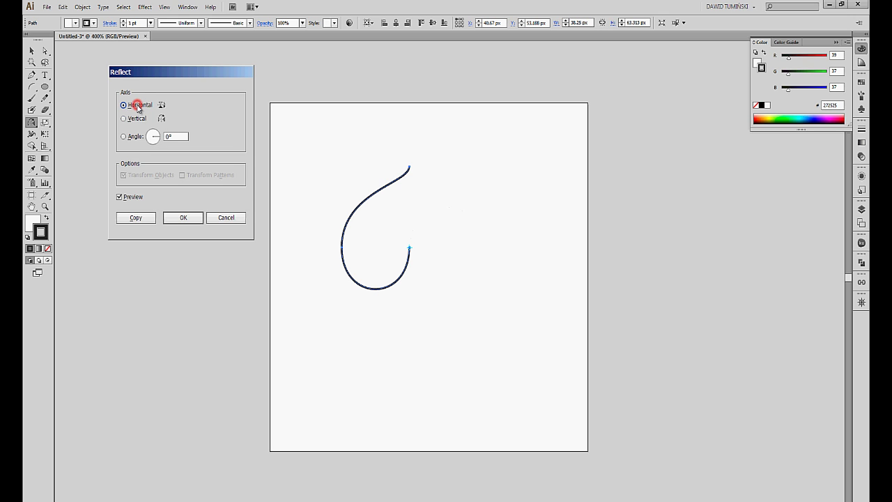
pyautogui.click(135, 118)
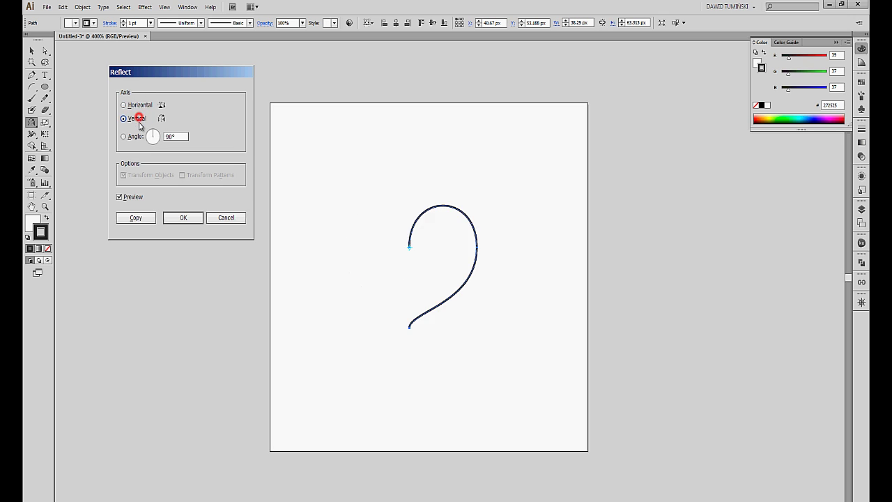
pyautogui.click(133, 136)
pyautogui.click(179, 136)
pyautogui.press('Up')
pyautogui.press('Up')
pyautogui.press('Up')
pyautogui.press('Up')
pyautogui.press('Up')
pyautogui.press('Up')
pyautogui.press('Up')
pyautogui.press('Up')
pyautogui.press('Up')
pyautogui.press('Up')
pyautogui.press('Up')
pyautogui.press('Up')
pyautogui.press('Up')
pyautogui.press('Up')
pyautogui.press('Up')
pyautogui.press('Up')
pyautogui.press('Up')
pyautogui.press('Up')
pyautogui.press('Up')
pyautogui.press('Up')
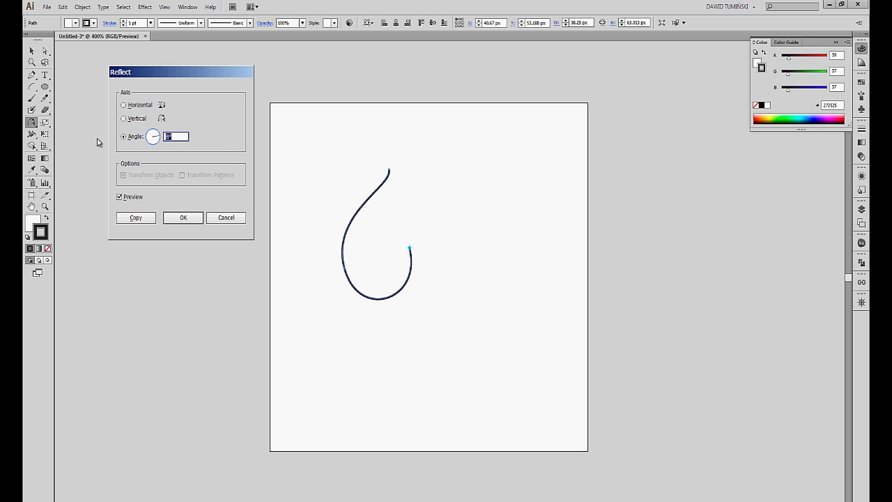
pyautogui.press('Up')
pyautogui.press('Up')
pyautogui.press('Up')
pyautogui.press('Up')
pyautogui.press('Up')
pyautogui.press('Up')
pyautogui.press('Up')
pyautogui.press('Up')
pyautogui.press('Up')
pyautogui.press('Up')
pyautogui.press('Up')
pyautogui.press('Up')
pyautogui.press('Up')
pyautogui.press('Up')
pyautogui.press('Up')
pyautogui.press('Up')
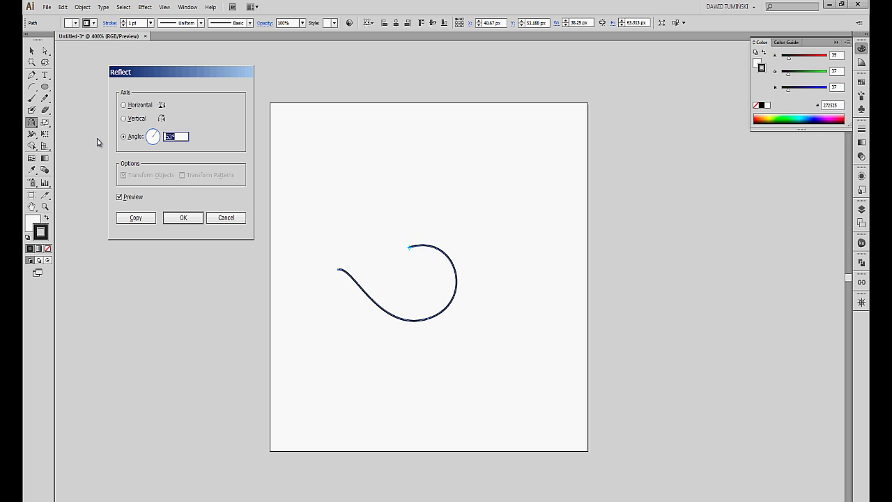
pyautogui.press('Down')
pyautogui.press('Down')
pyautogui.press('Down')
pyautogui.press('Down')
pyautogui.press('Down')
pyautogui.press('Down')
pyautogui.press('Down')
pyautogui.press('Down')
pyautogui.press('Down')
pyautogui.press('Down')
pyautogui.press('Down')
pyautogui.press('Down')
pyautogui.press('Down')
pyautogui.press('Down')
pyautogui.press('Down')
pyautogui.press('Down')
pyautogui.press('Down')
pyautogui.press('Down')
pyautogui.press('Down')
pyautogui.press('Down')
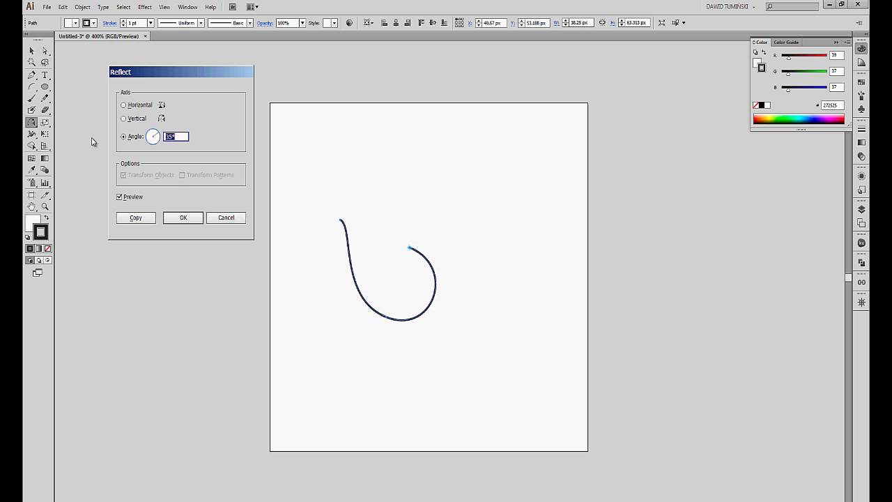
pyautogui.click(138, 120)
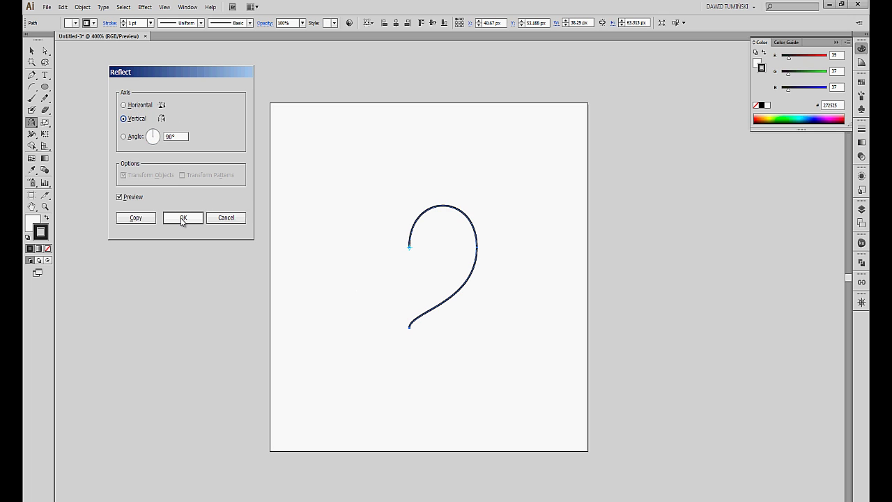
pyautogui.click(136, 219)
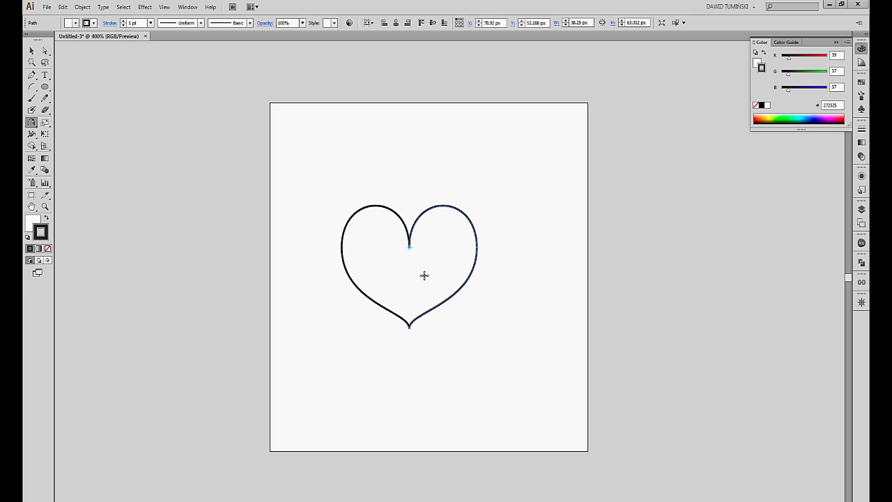
pyautogui.press('a')
pyautogui.moveTo(428, 273); pyautogui.dragTo(380, 246)
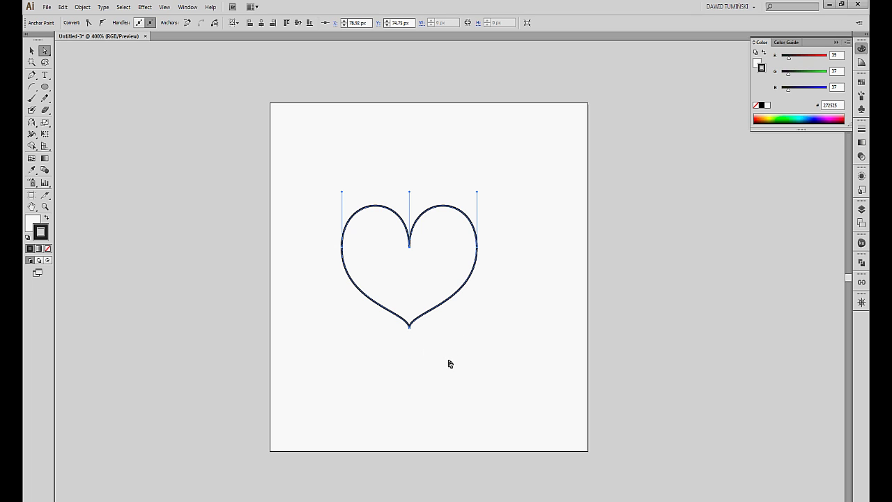
pyautogui.moveTo(439, 360); pyautogui.dragTo(386, 308)
pyautogui.click(83, 6)
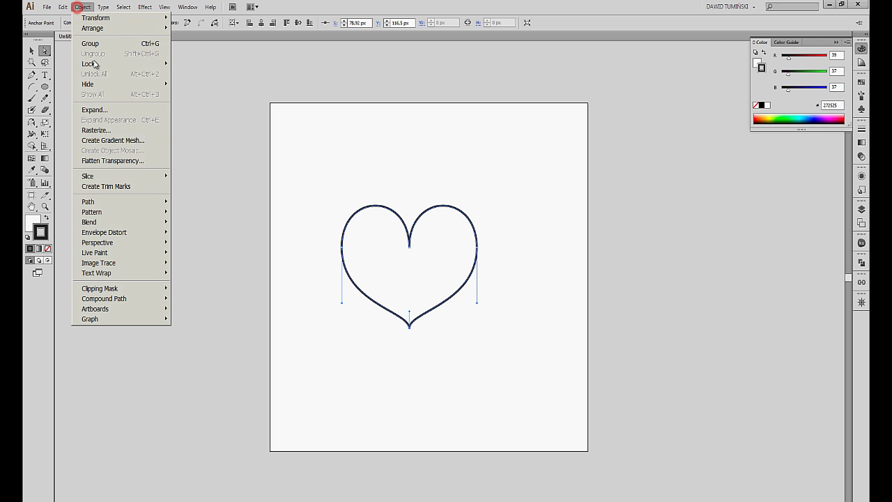
pyautogui.moveTo(166, 207)
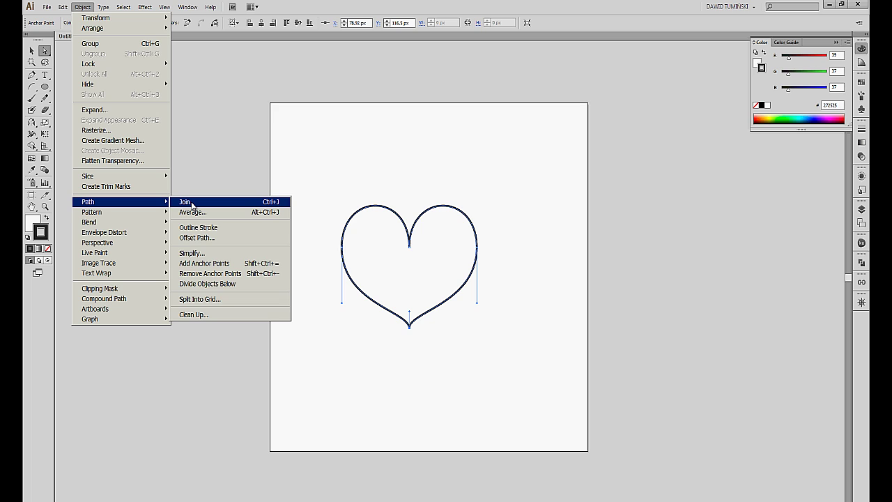
pyautogui.click(434, 275)
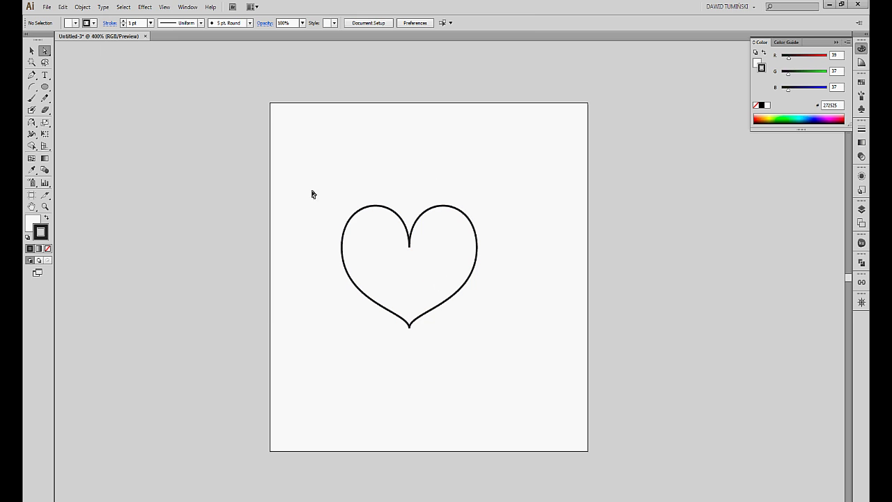
pyautogui.moveTo(309, 175); pyautogui.dragTo(503, 368)
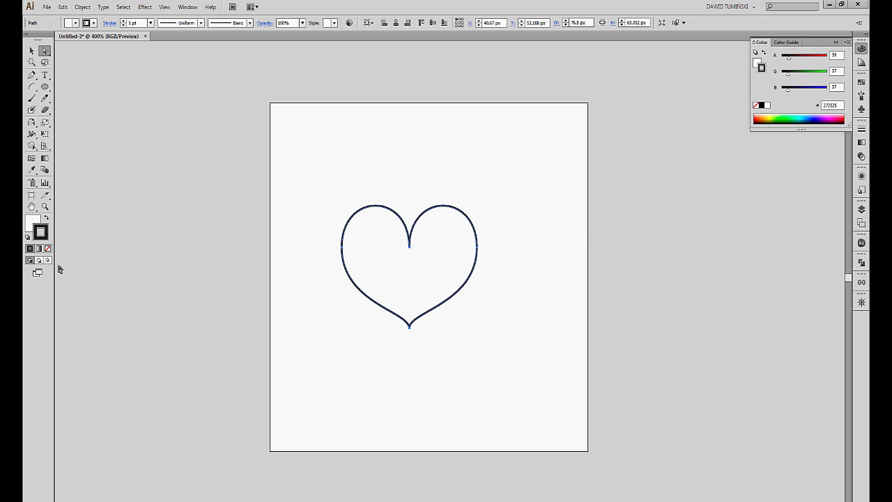
# Give the heart a dark red fill from the Swatches panel, then deselect it
pyautogui.click(30, 224)
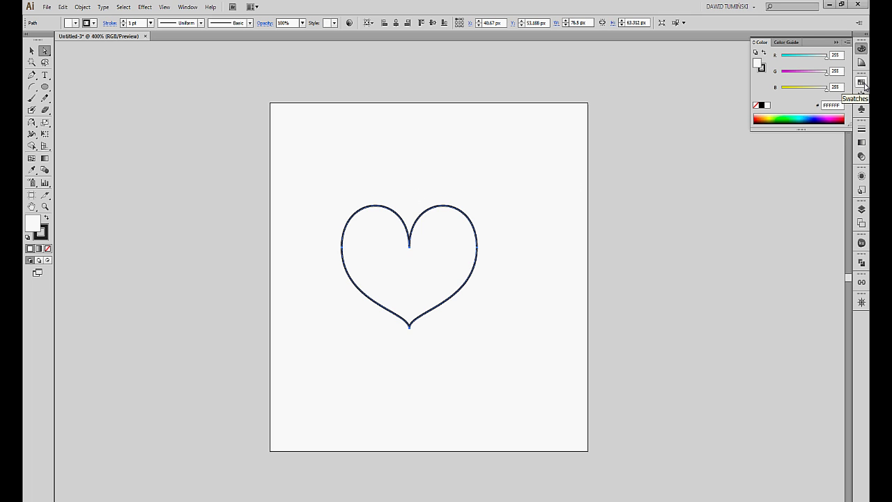
pyautogui.click(861, 83)
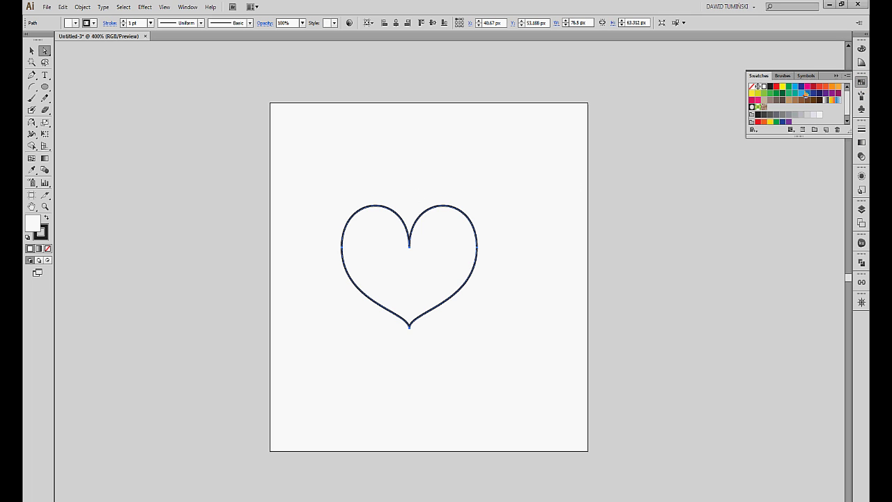
pyautogui.click(813, 86)
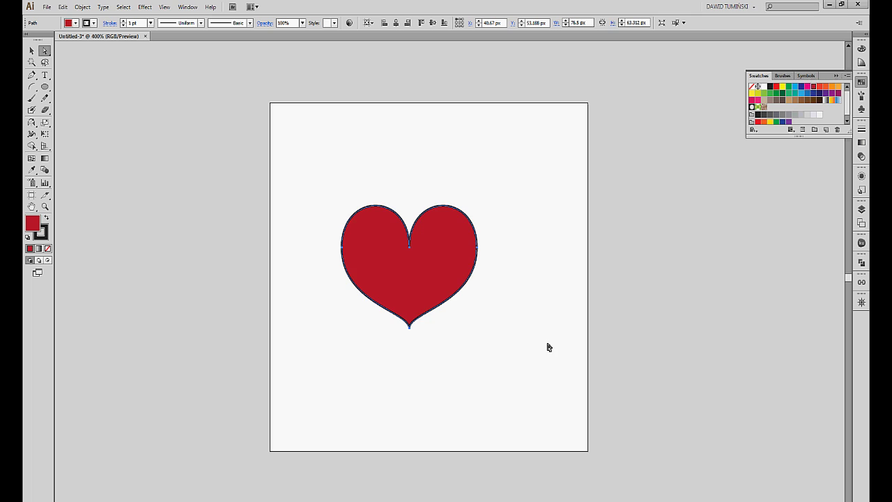
pyautogui.click(540, 273)
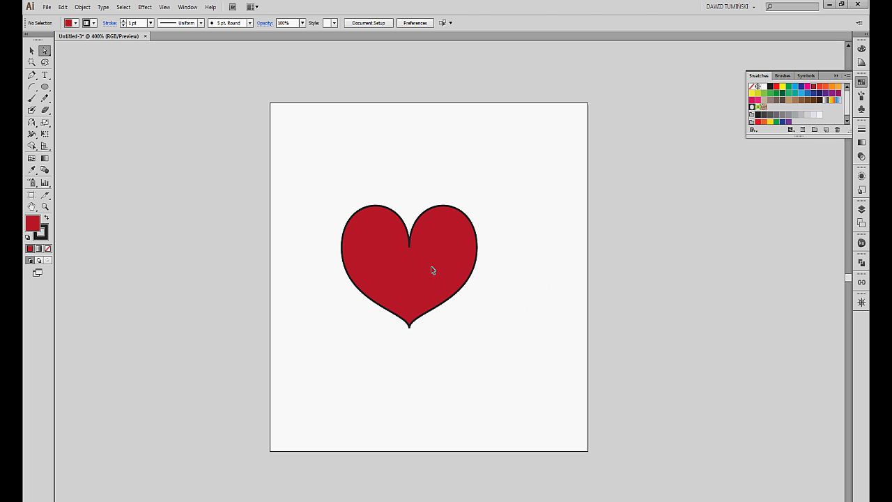
# Drag the red heart off the artboard to sit beside it on the right
pyautogui.moveTo(433, 263); pyautogui.dragTo(578, 265)
pyautogui.moveTo(477, 262); pyautogui.dragTo(721, 180)
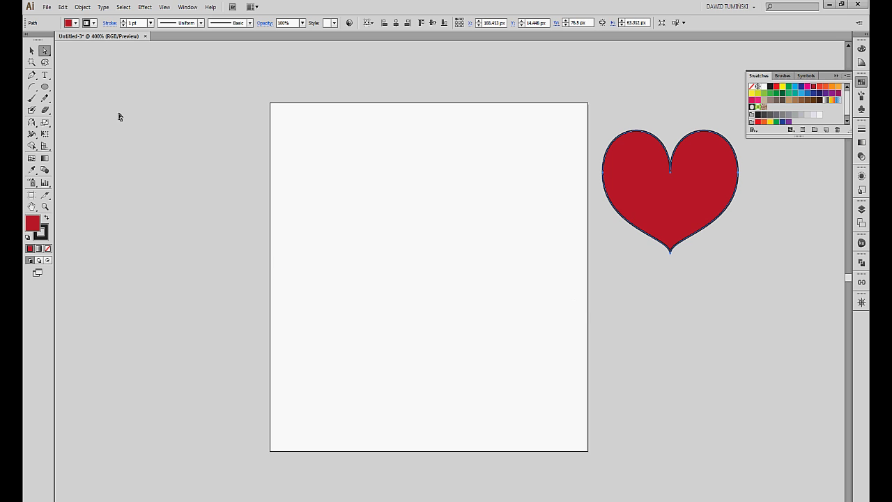
pyautogui.click(45, 87)
# Draw a 62.25 px circle near the page centre with fill set to None
pyautogui.moveTo(371, 198); pyautogui.dragTo(481, 304)
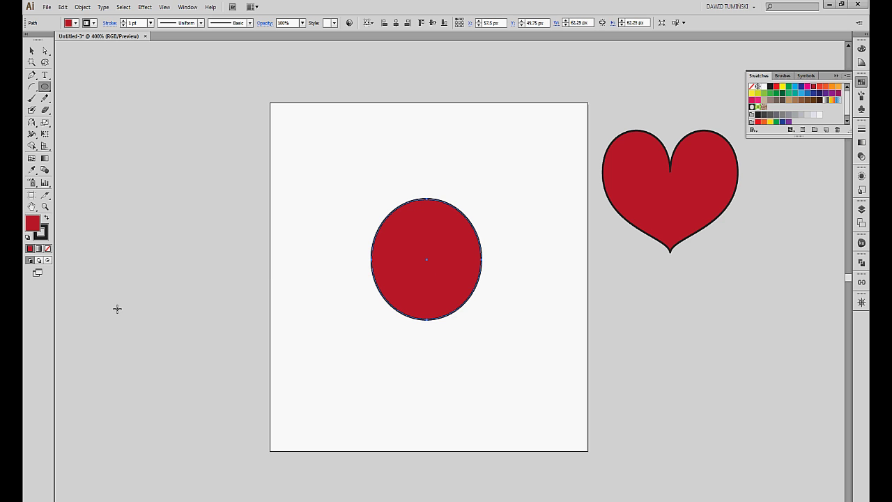
pyautogui.click(47, 248)
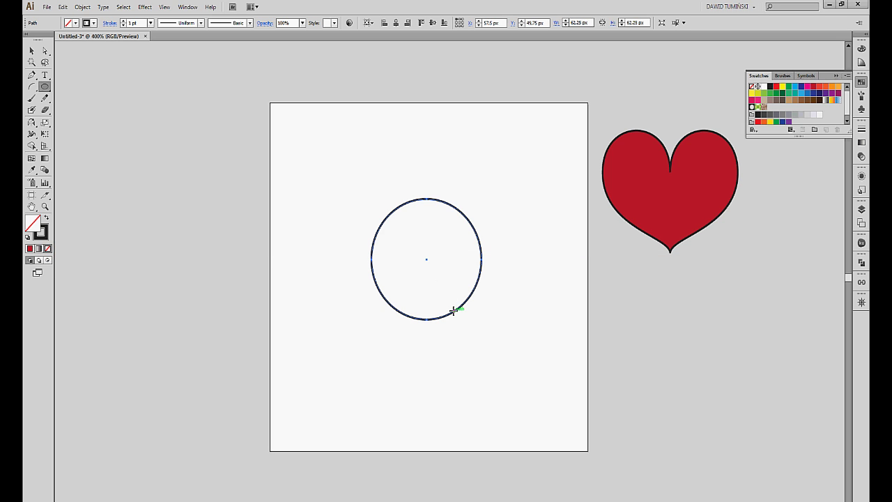
# Nudge the circle, select only its bottom anchor, and delete it to leave a semicircle
pyautogui.moveTo(427, 258); pyautogui.dragTo(416, 255)
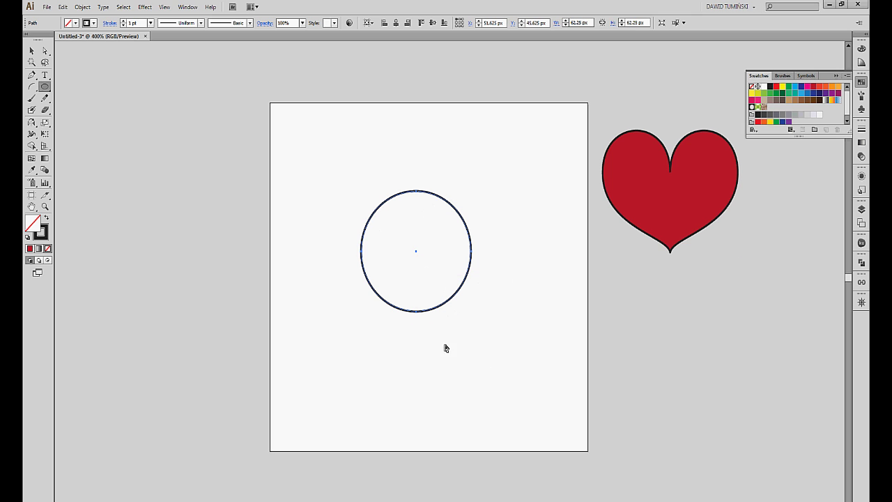
pyautogui.moveTo(451, 350); pyautogui.dragTo(389, 301)
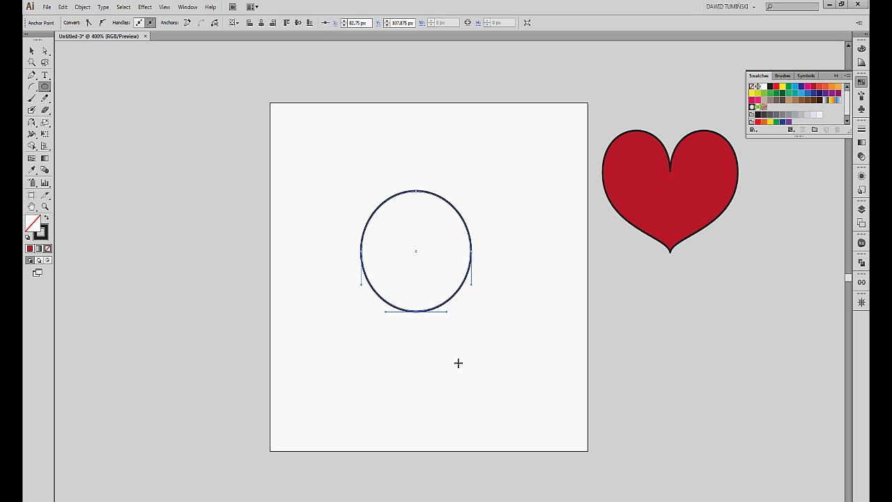
pyautogui.moveTo(443, 361); pyautogui.dragTo(389, 295)
pyautogui.moveTo(454, 360); pyautogui.dragTo(388, 301)
pyautogui.press('Delete')
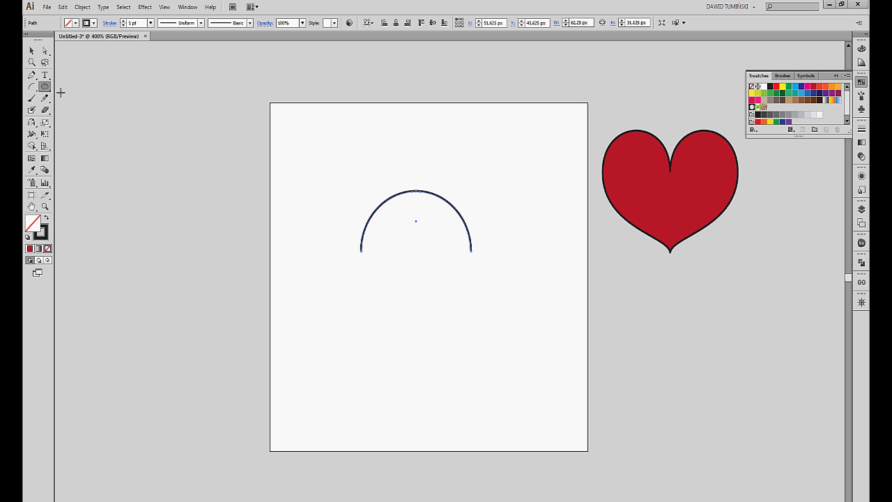
# With the Arc Tool, draw a curve from the semicircle's left end to below its right end
pyautogui.click(32, 89)
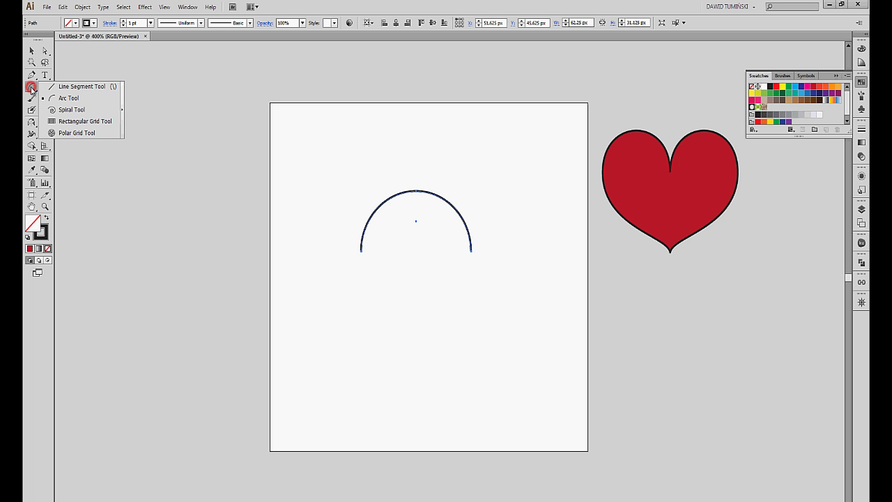
pyautogui.click(66, 98)
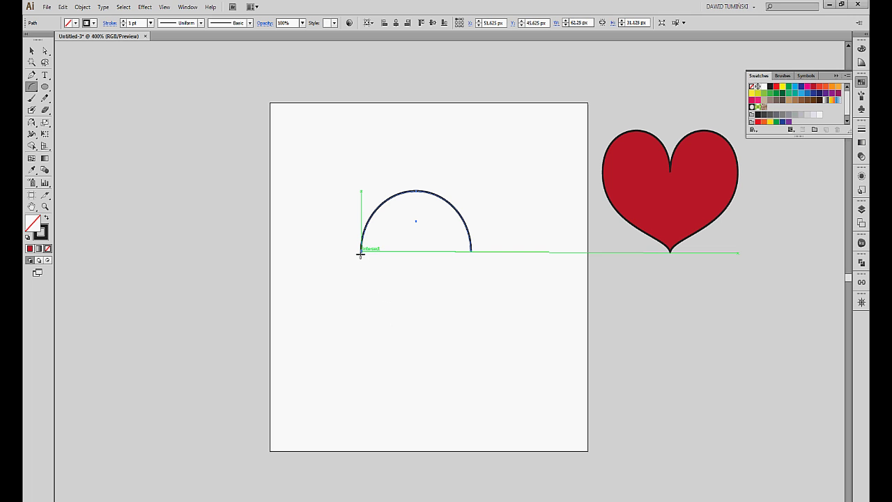
pyautogui.moveTo(361, 252); pyautogui.dragTo(471, 392)
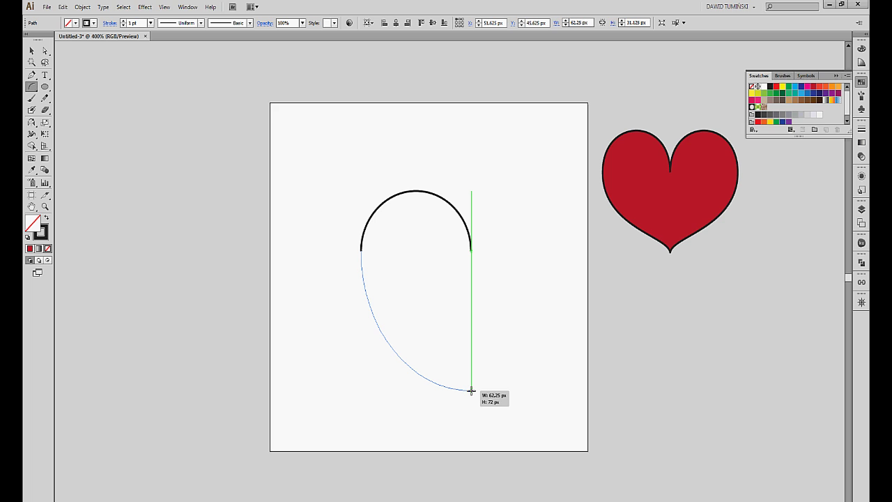
pyautogui.moveTo(471, 391); pyautogui.dragTo(471, 391)
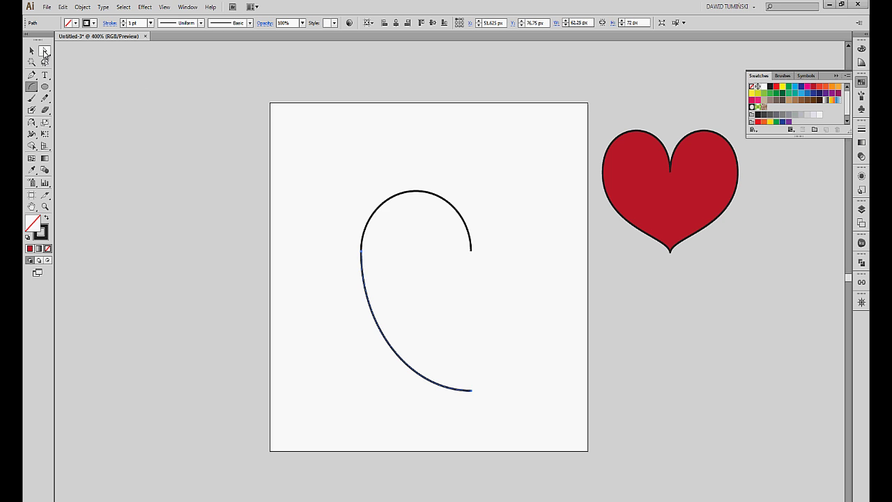
# Select the lower curve's bottom anchor and drag its handle up into an S-bend
pyautogui.click(44, 52)
pyautogui.click(44, 88)
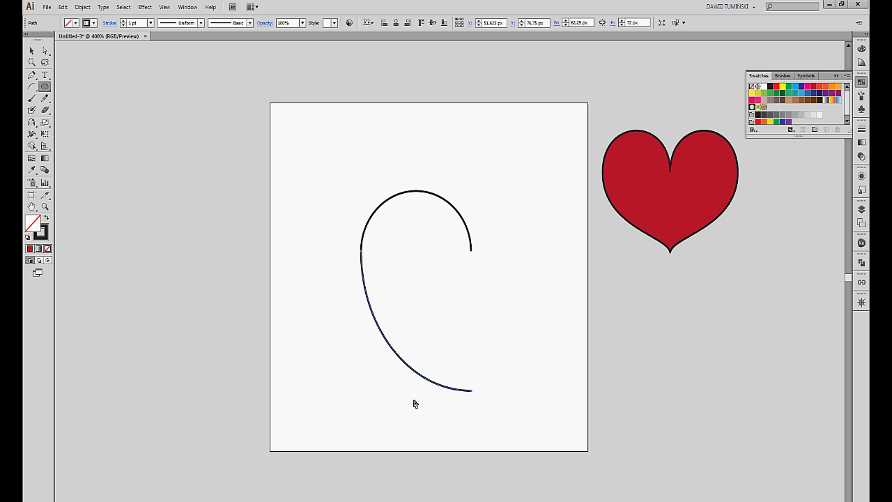
pyautogui.moveTo(418, 412); pyautogui.dragTo(327, 279)
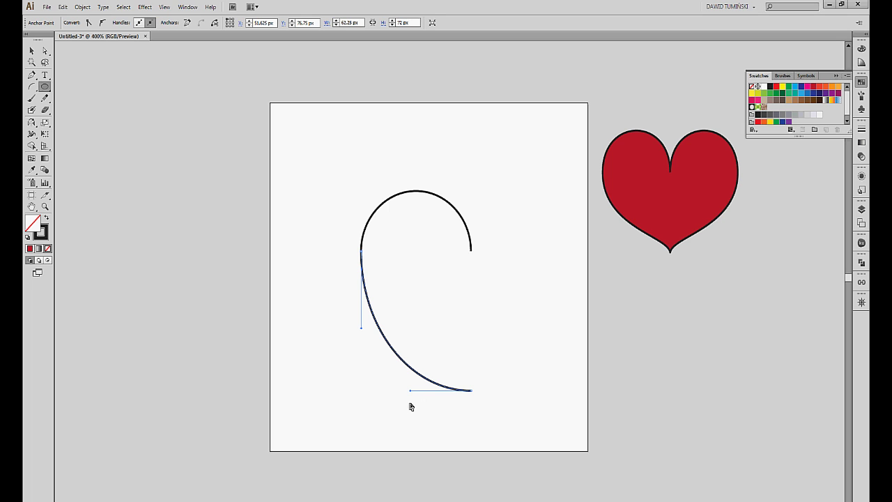
pyautogui.moveTo(409, 391); pyautogui.dragTo(472, 336)
pyautogui.moveTo(473, 337); pyautogui.dragTo(474, 334)
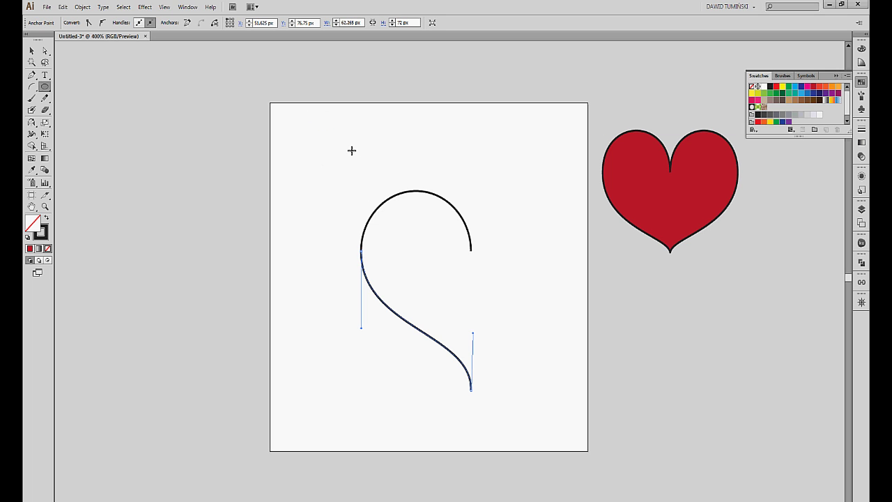
# Reflect a copy of both paths across the vertical axis, then select the top-dip and bottom anchors
pyautogui.moveTo(322, 143); pyautogui.dragTo(530, 434)
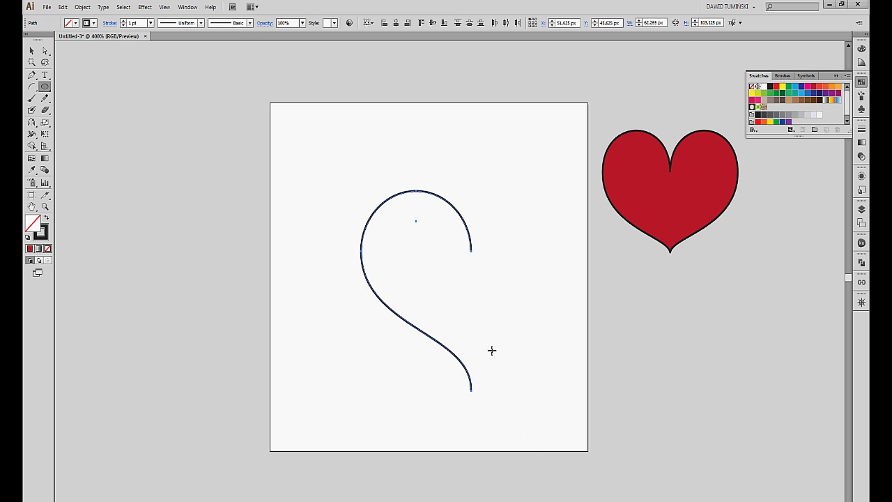
pyautogui.press('r')
pyautogui.keyDown('alt'); pyautogui.click(472, 251); pyautogui.keyUp('alt')
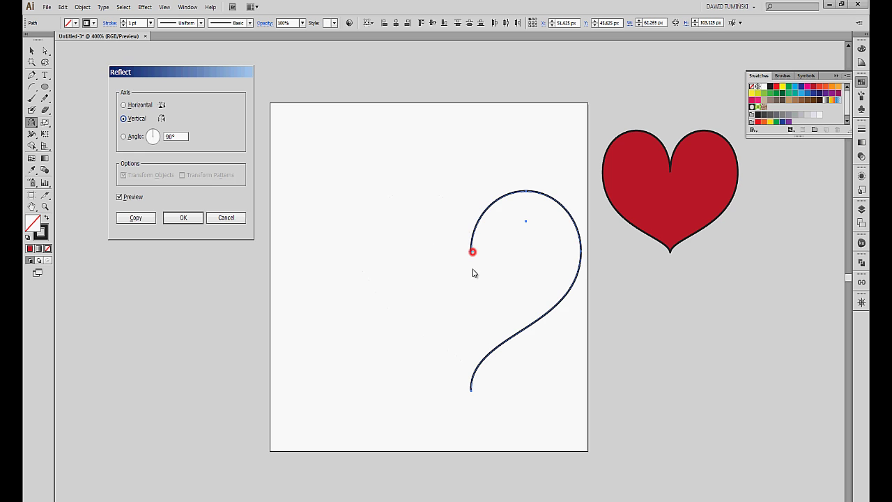
pyautogui.click(136, 219)
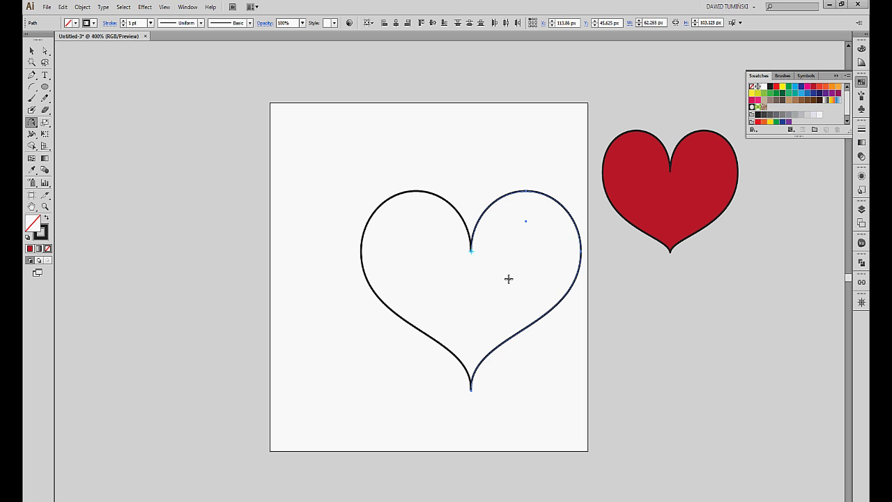
pyautogui.moveTo(498, 285); pyautogui.dragTo(415, 250)
pyautogui.moveTo(490, 418); pyautogui.dragTo(417, 388)
# Select the second heart outline, apply the hot pink swatch as its fill, then deselect it
pyautogui.press('v')
pyautogui.moveTo(502, 394); pyautogui.dragTo(427, 205)
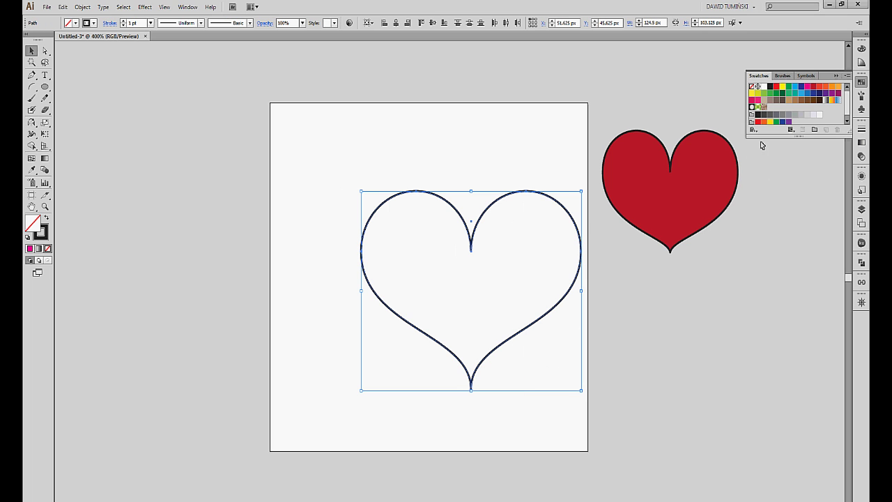
pyautogui.click(807, 87)
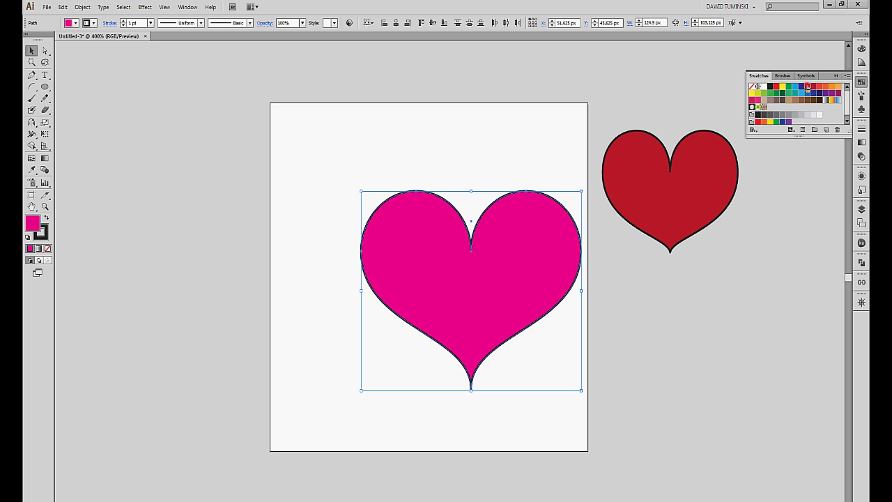
pyautogui.click(534, 151)
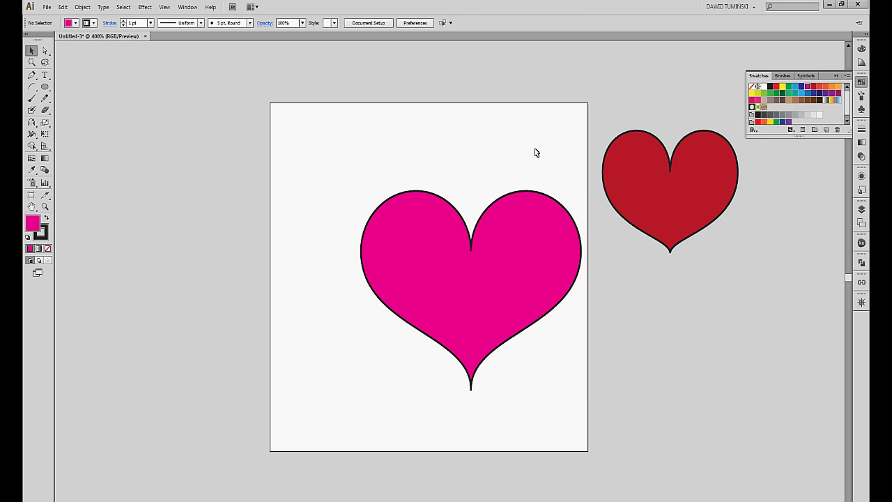